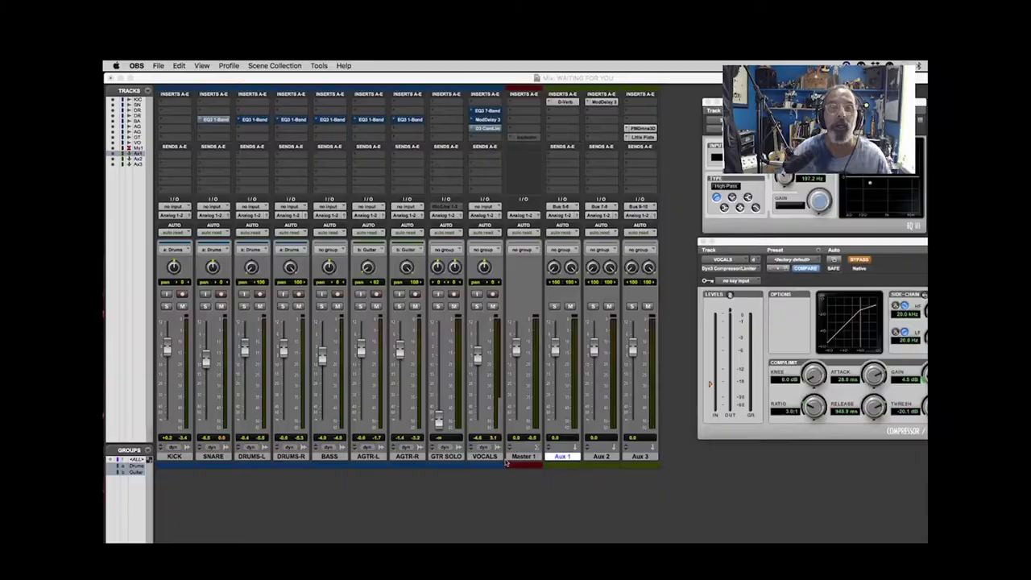
- Focus the Waiting For You Mix window so Pro Tools is the active program again
click(725, 514)
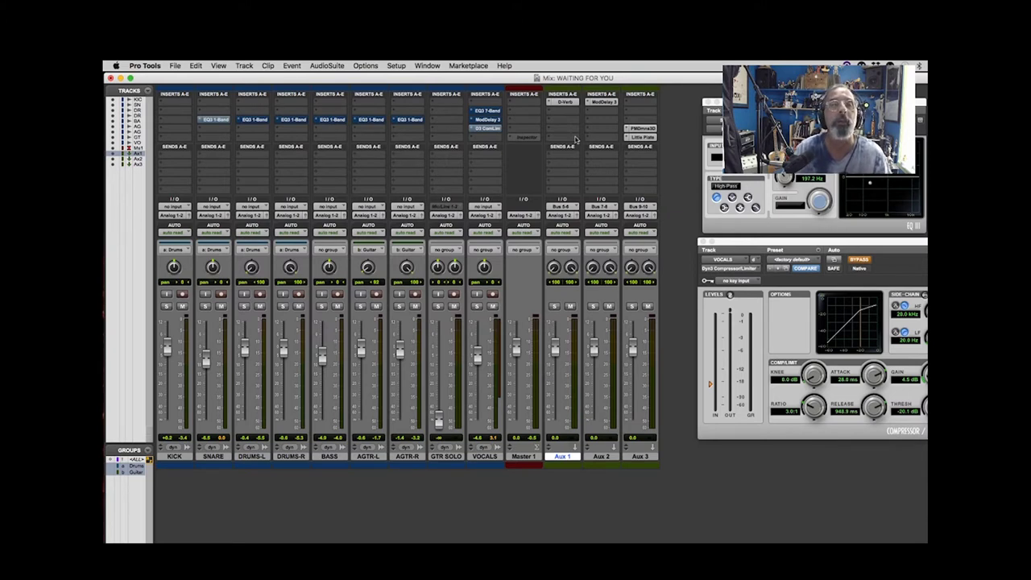
- Move the VOCALS EQ3 7-Band into insert slot A and bring the high-pass EQ window forward
mouse_move(488, 112)
mouse_down()
mouse_move(487, 103)
mouse_move(492, 111)
mouse_up()
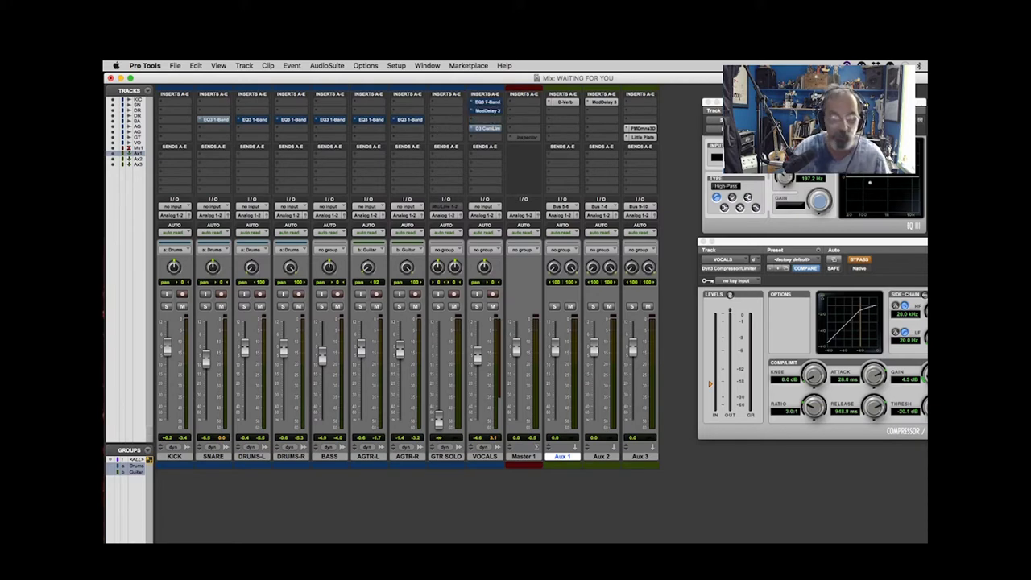
click(757, 153)
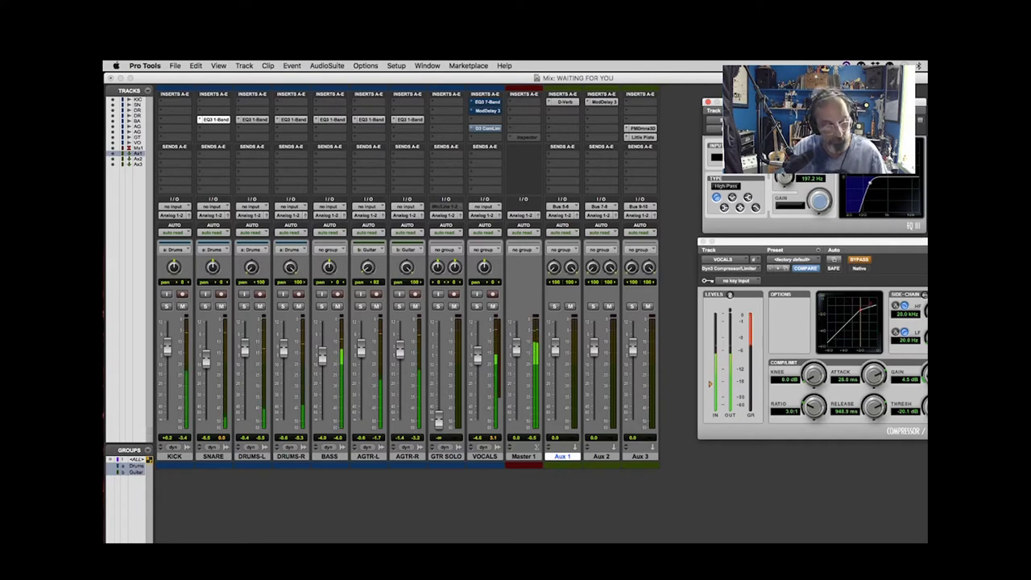
- Bypass the EQ3 1-Band inserts on SNARE through AGTR-R, then re-enable them to compare
key(shift+e)
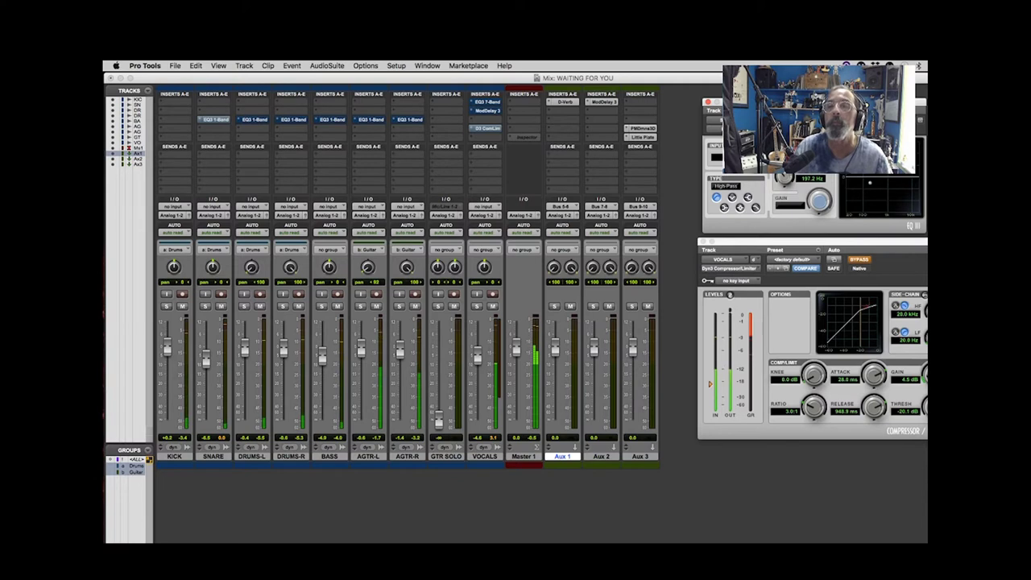
key(super+alt+1)
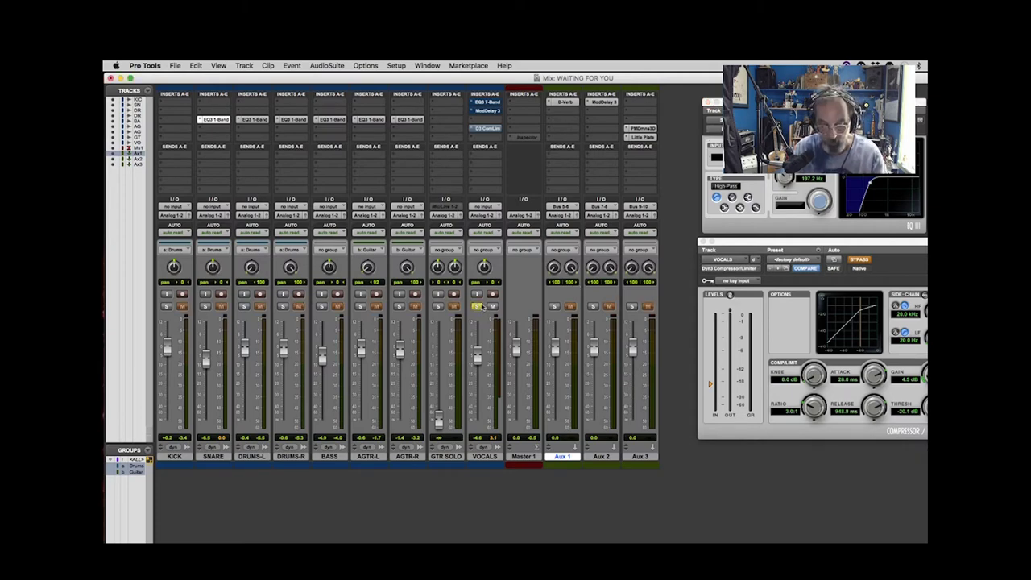
- Select the VOCALS-16 clip in the Edit window so playback starts at 0:25.461, then return to Mix
key(super+equal)
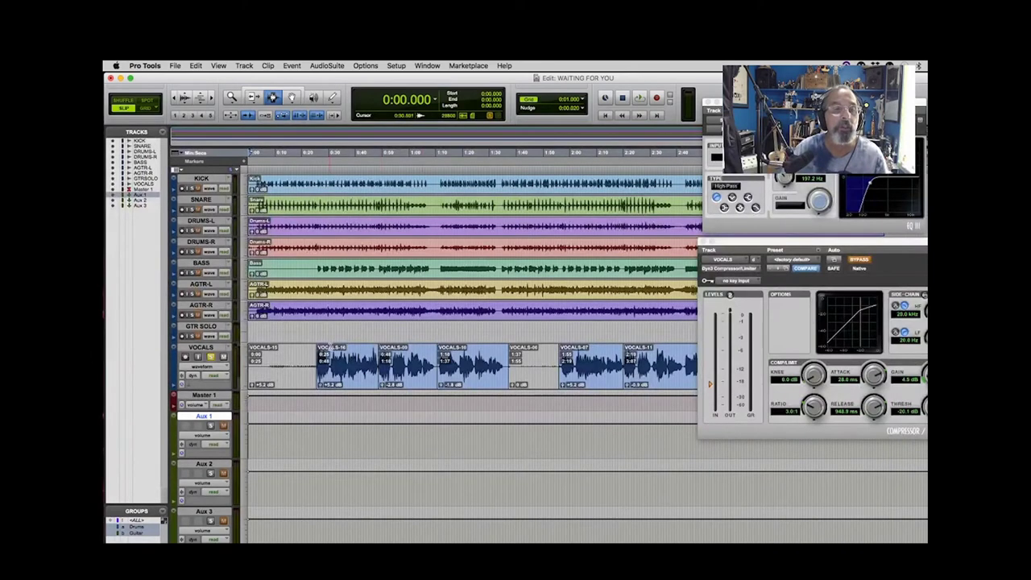
click(348, 361)
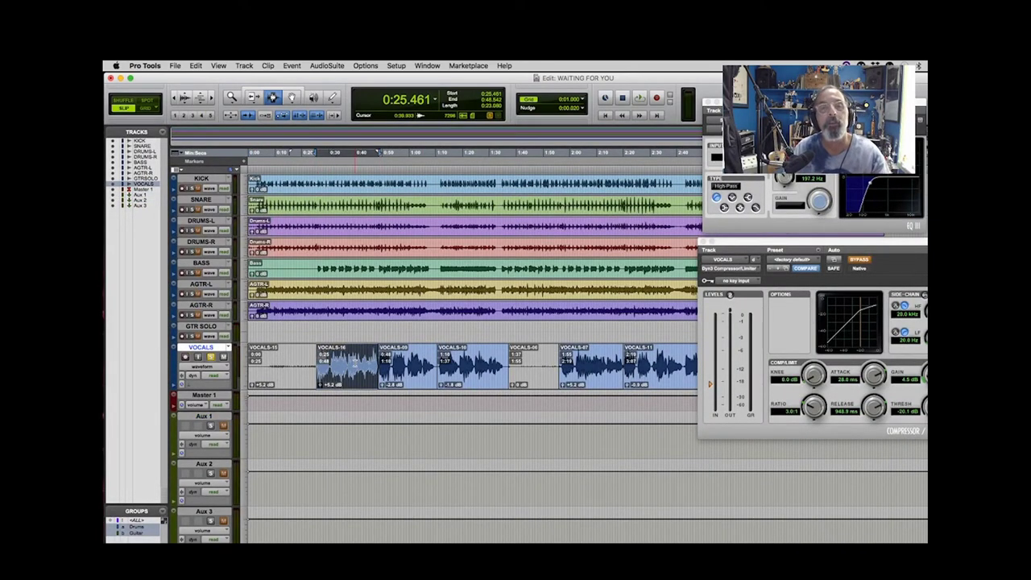
key(super+equal)
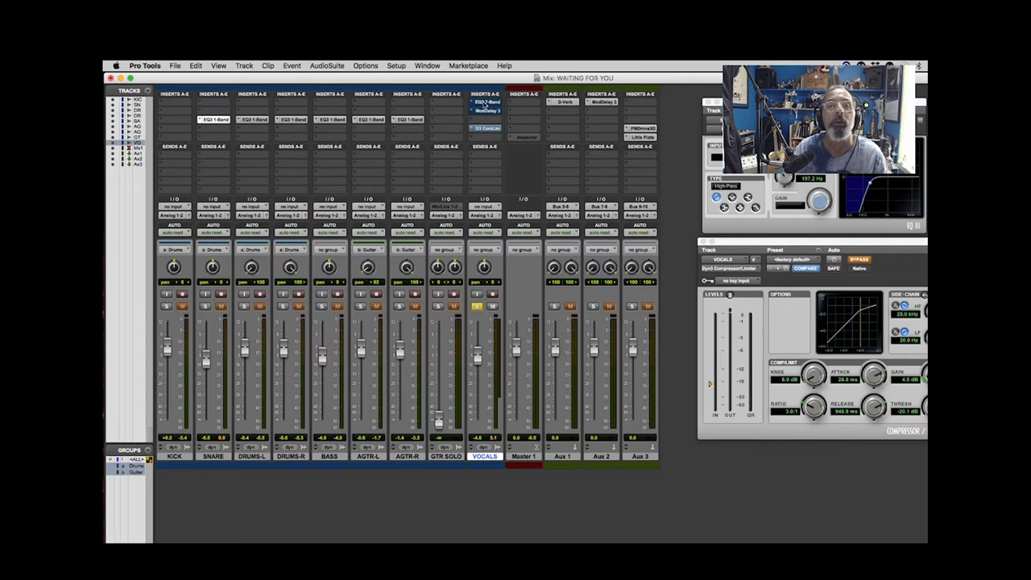
- Open the VOCALS EQ3 7-Band and deepen its narrow 1.48 kHz cut to about -8.8 dB
click(485, 104)
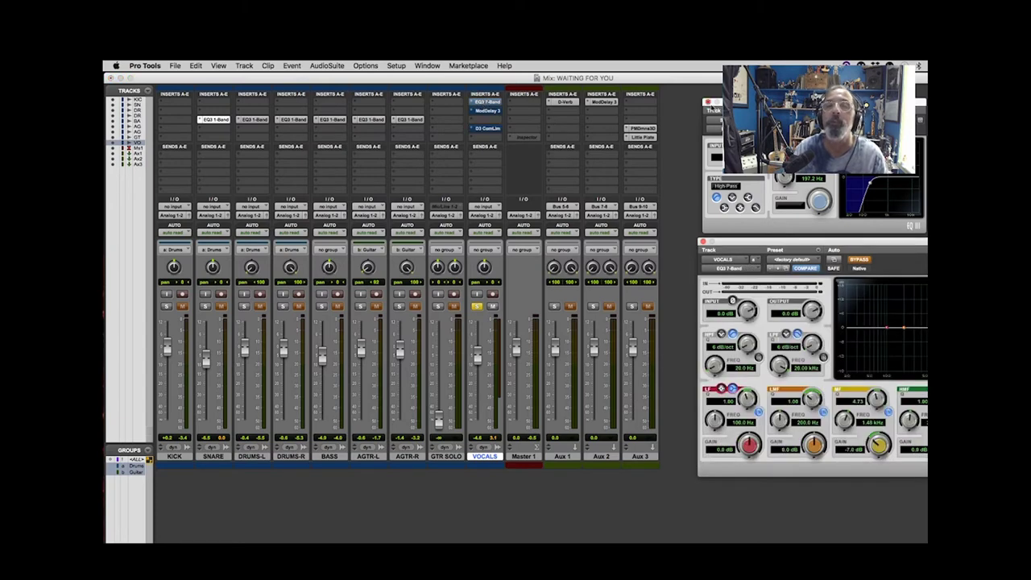
click(707, 103)
drag(796, 242, 741, 132)
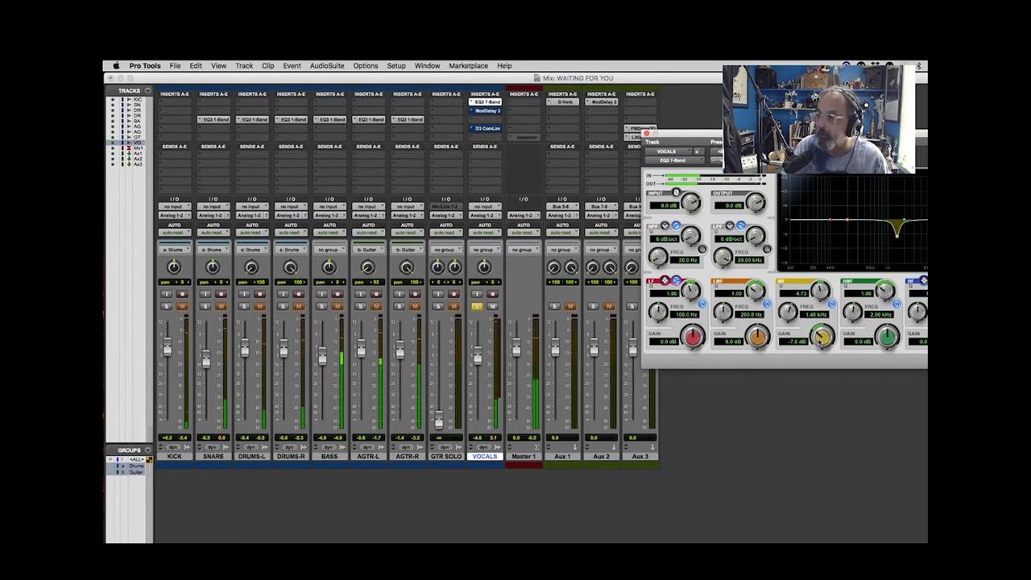
mouse_move(819, 339)
mouse_down()
mouse_move(813, 310)
mouse_move(814, 319)
mouse_up()
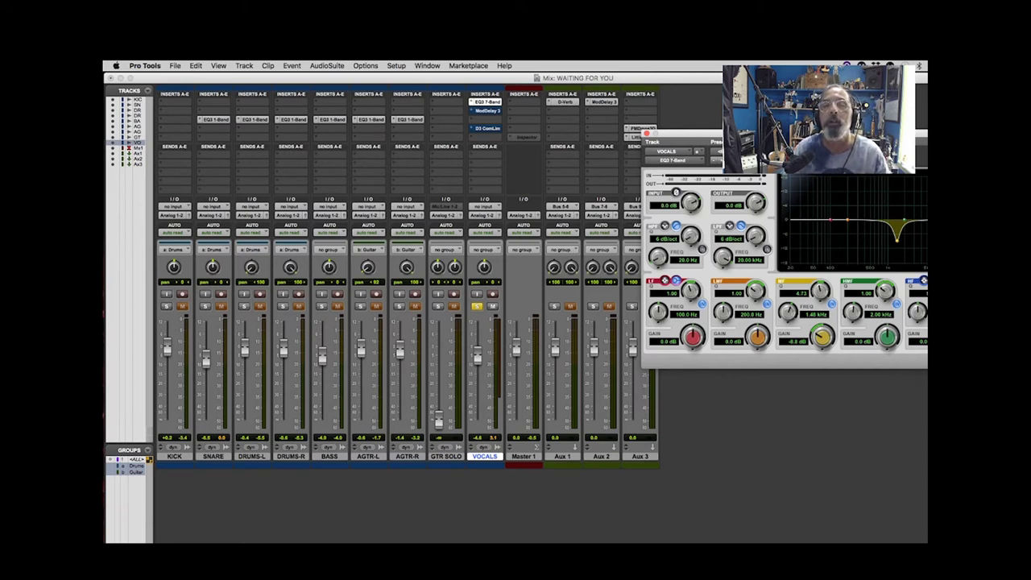
- Open the VOCALS Mod Delay III window, move it aside, and start playback
click(486, 112)
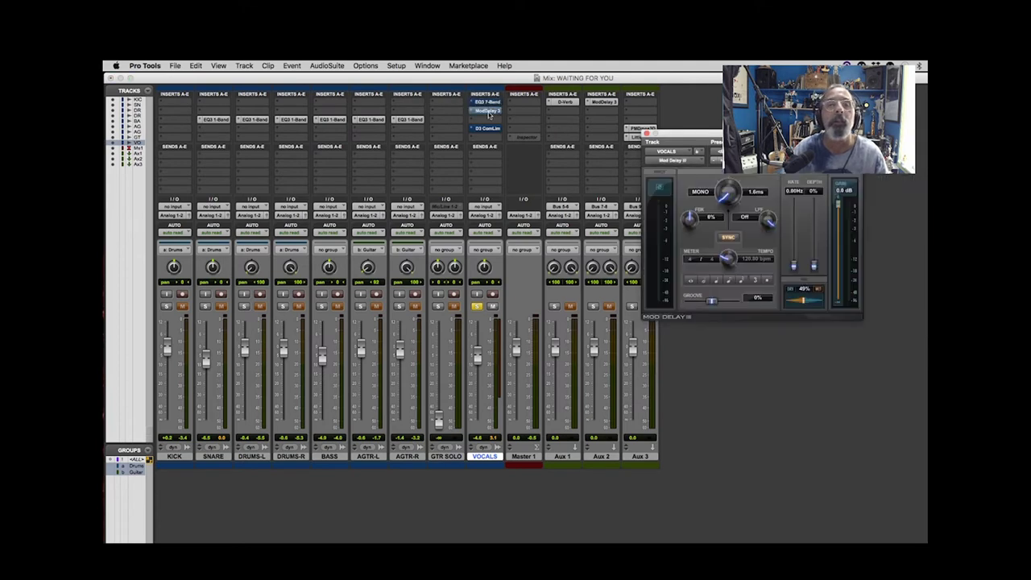
drag(693, 137, 733, 165)
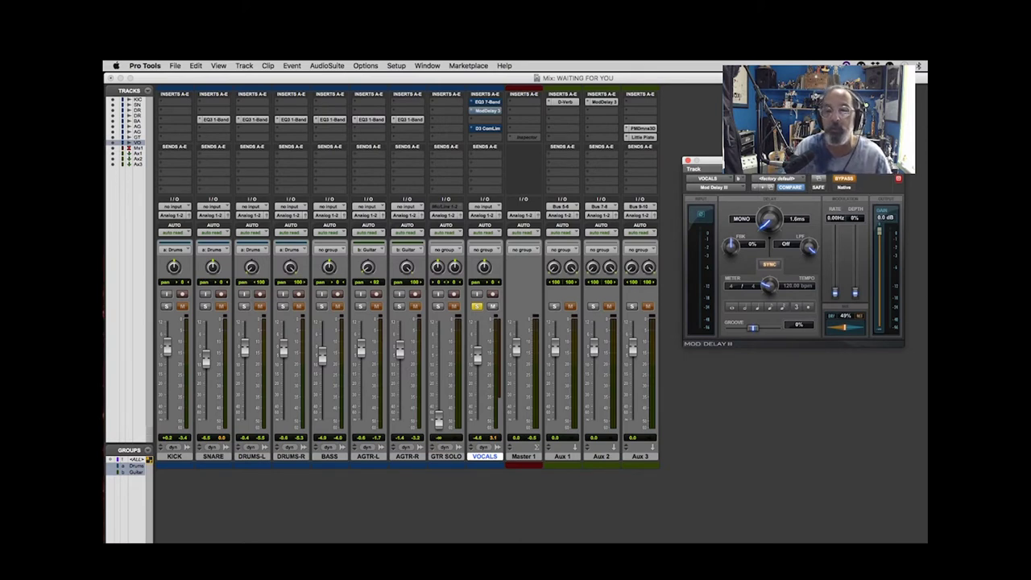
key(space)
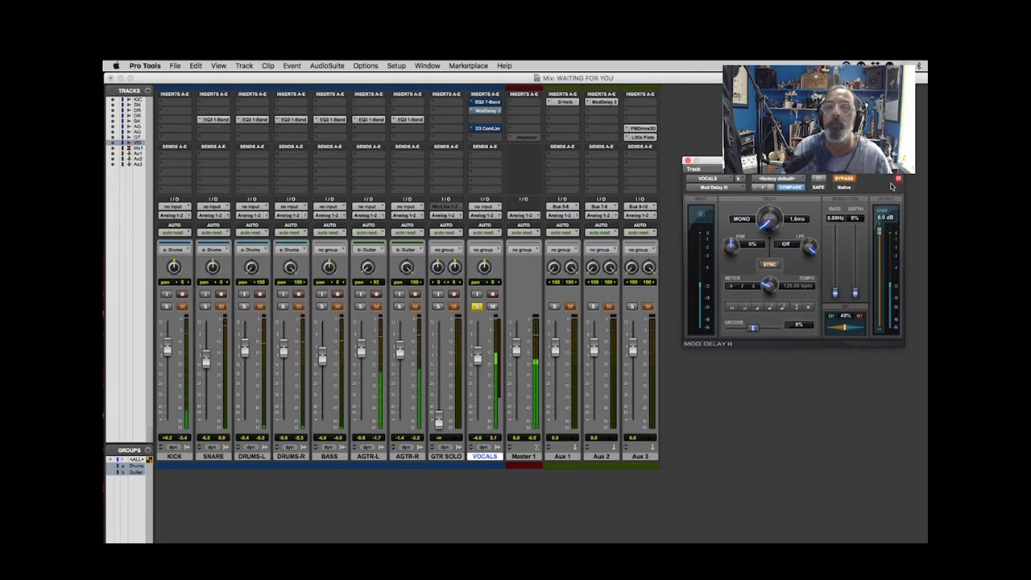
- Toggle the vocal Mod Delay III bypass on and back off while the session plays
click(844, 179)
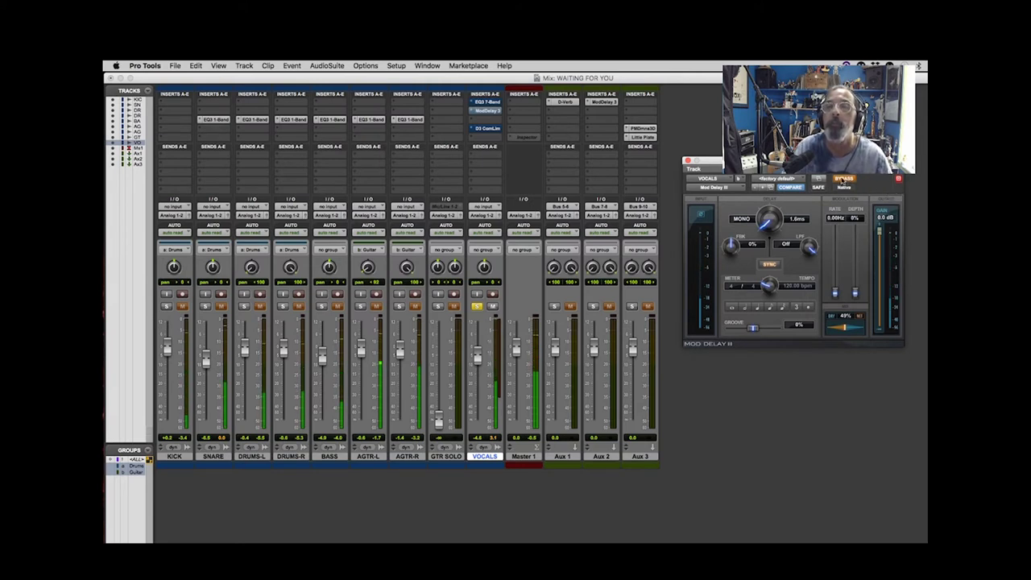
click(844, 179)
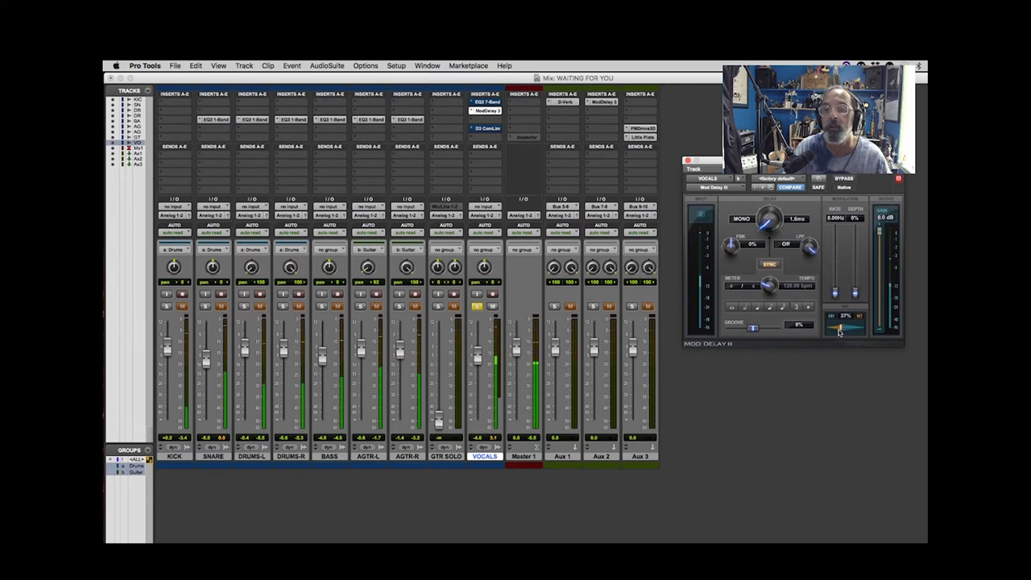
- Lower the VOCALS Mod Delay III Mix from 37% to 22%
drag(846, 330, 838, 330)
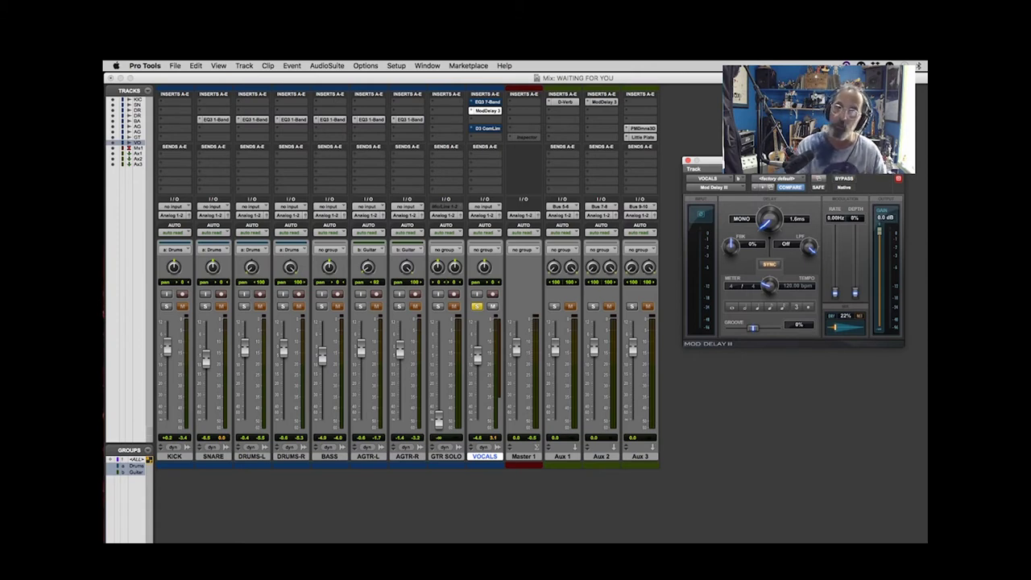
click(846, 182)
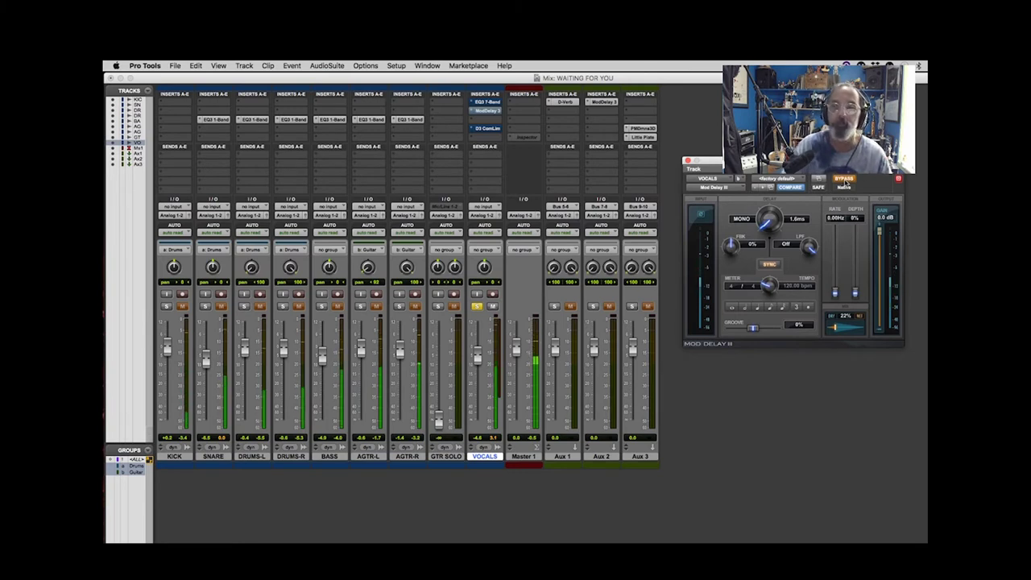
click(845, 179)
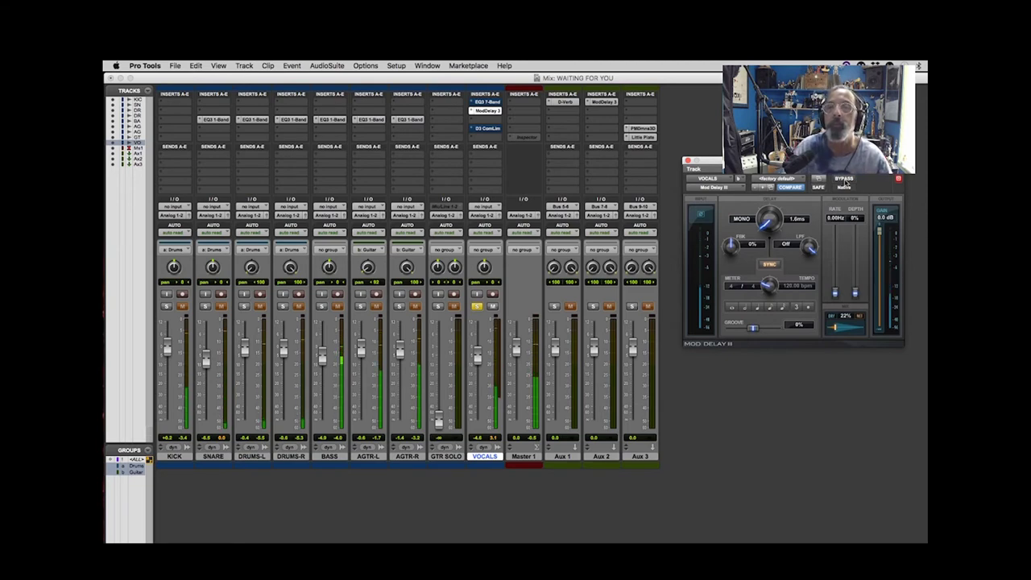
click(843, 179)
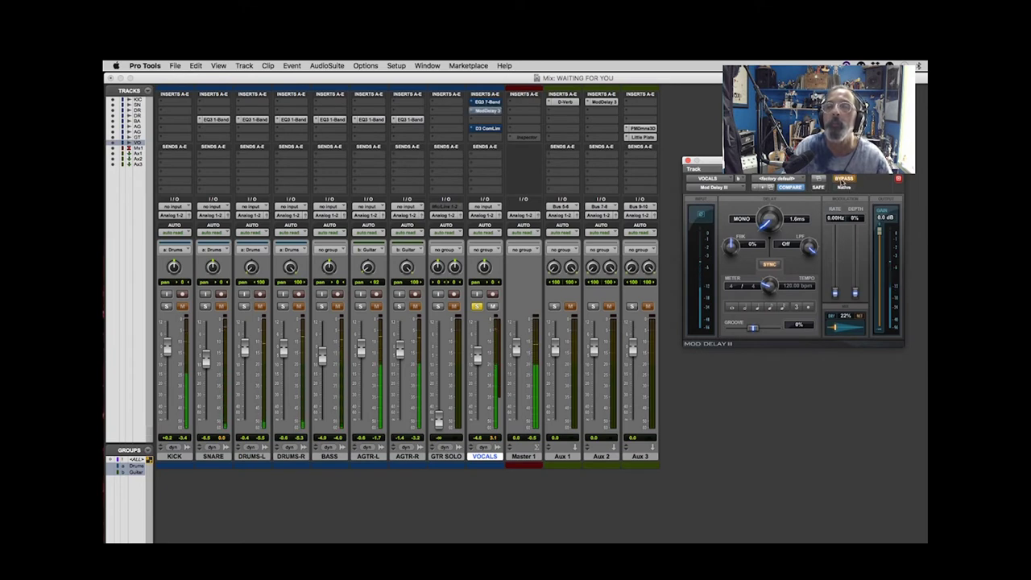
click(842, 179)
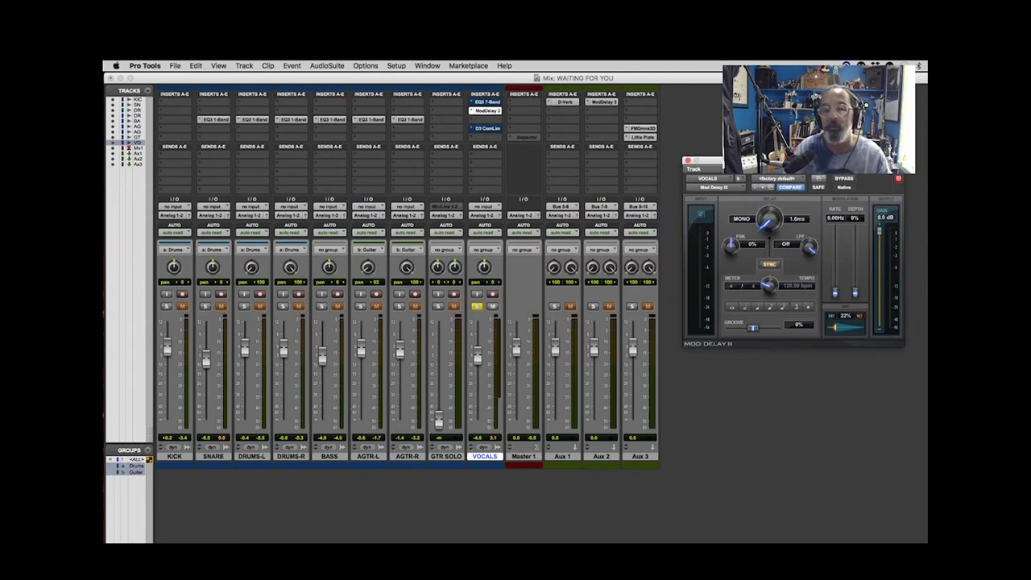
- A/B the 1.6 ms vocal comb filter, nudging the VOCALS fader up then trimming it back
click(846, 179)
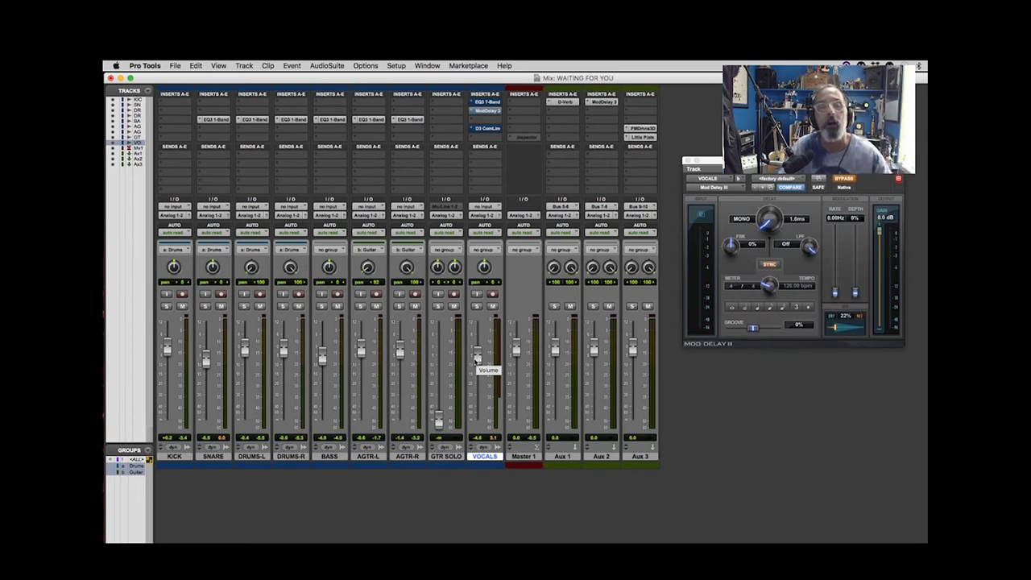
drag(476, 358, 477, 351)
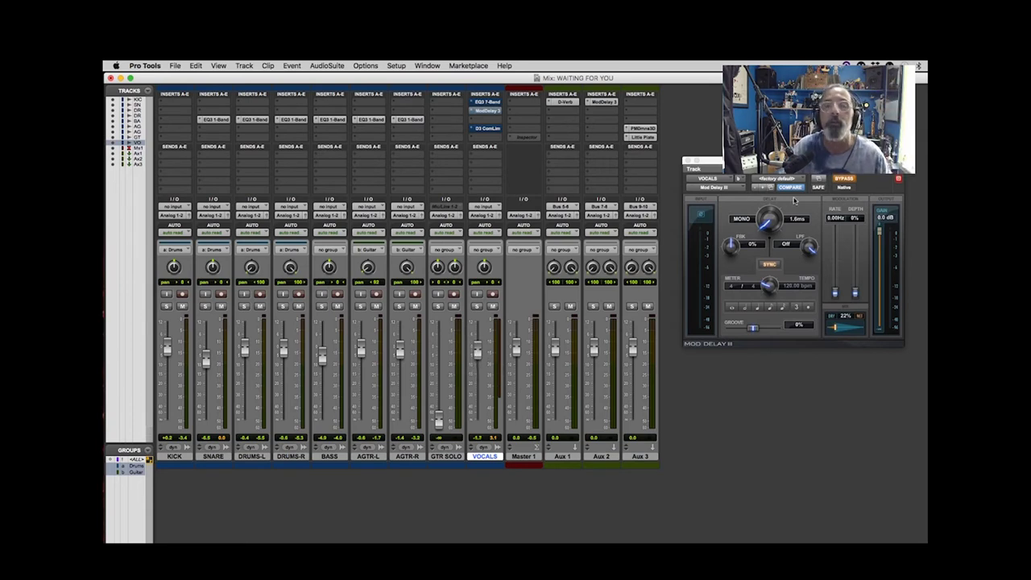
click(795, 215)
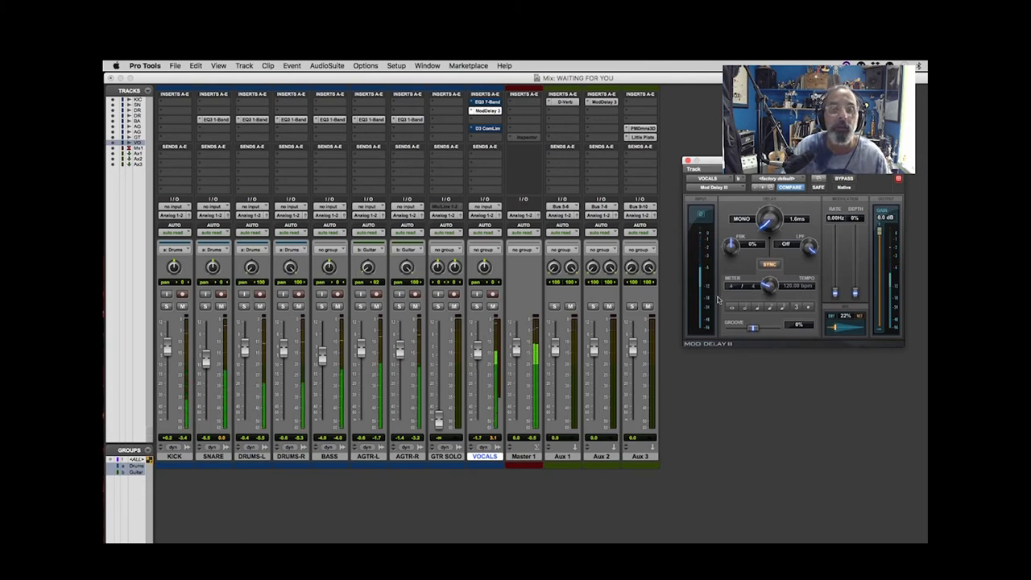
drag(477, 352, 476, 357)
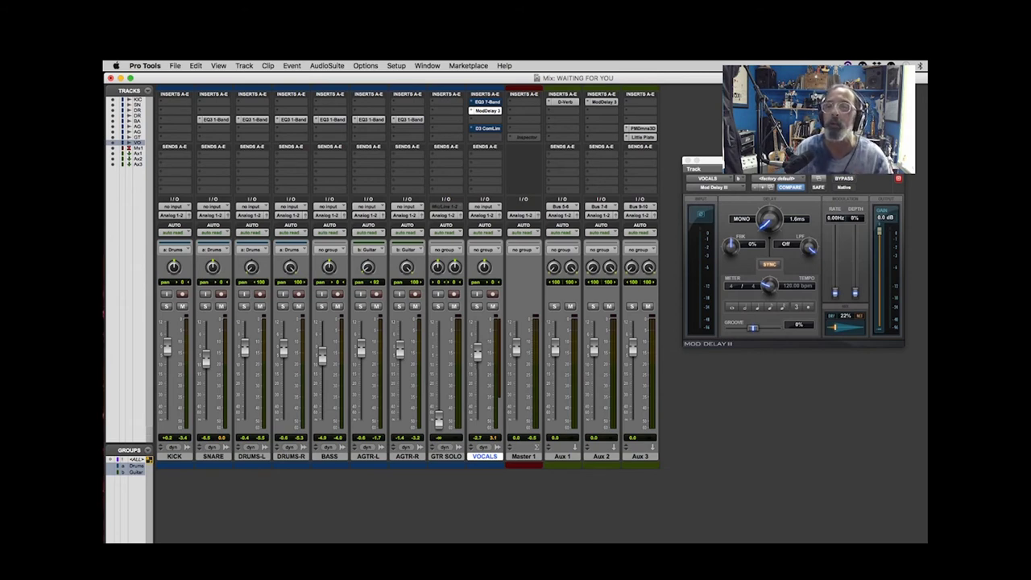
click(844, 178)
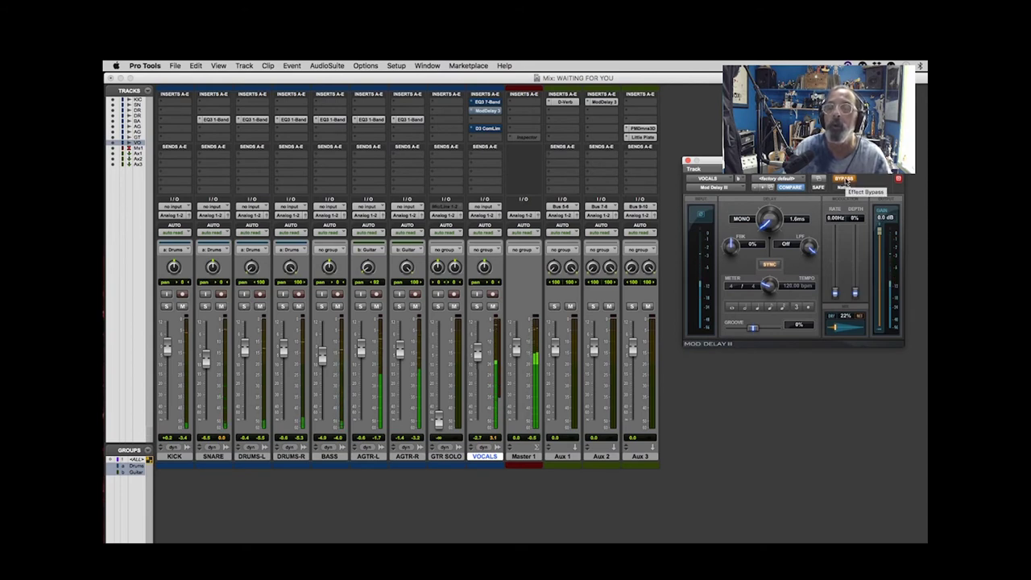
click(844, 178)
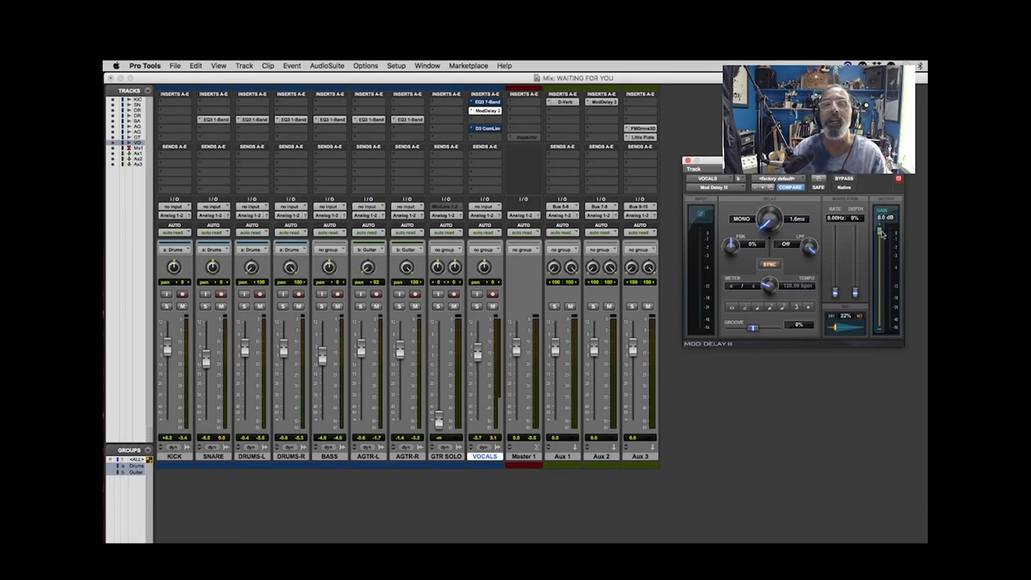
- Open the VOCALS Dyn3 Compressor/Limiter window, move it up-left, and solo KICK
click(487, 128)
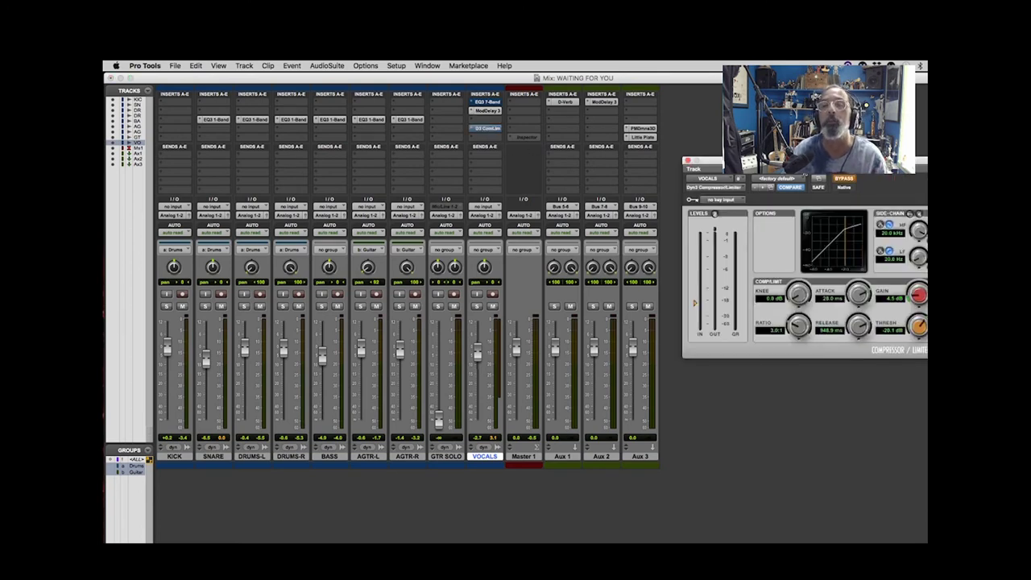
drag(766, 164, 753, 132)
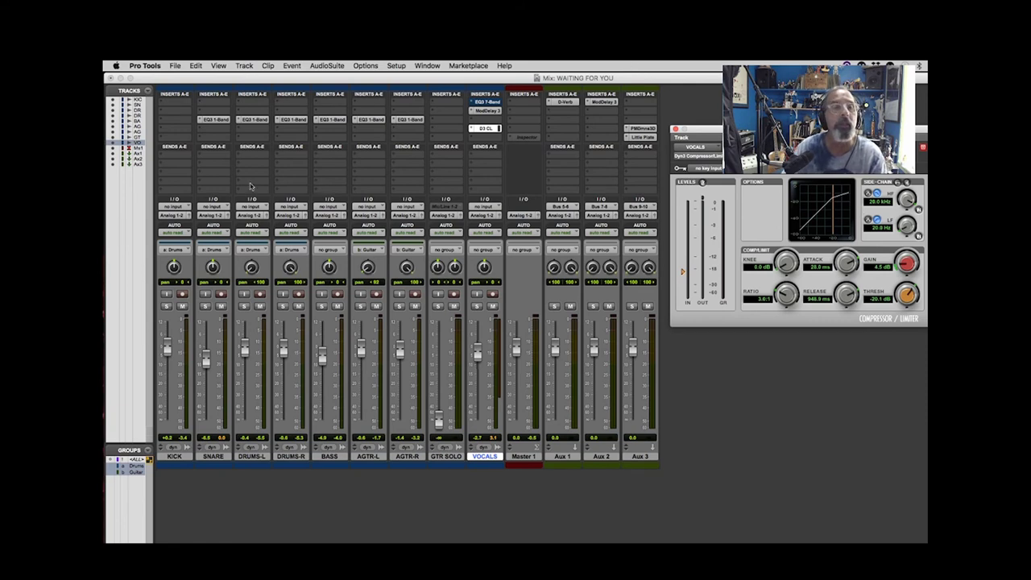
click(167, 307)
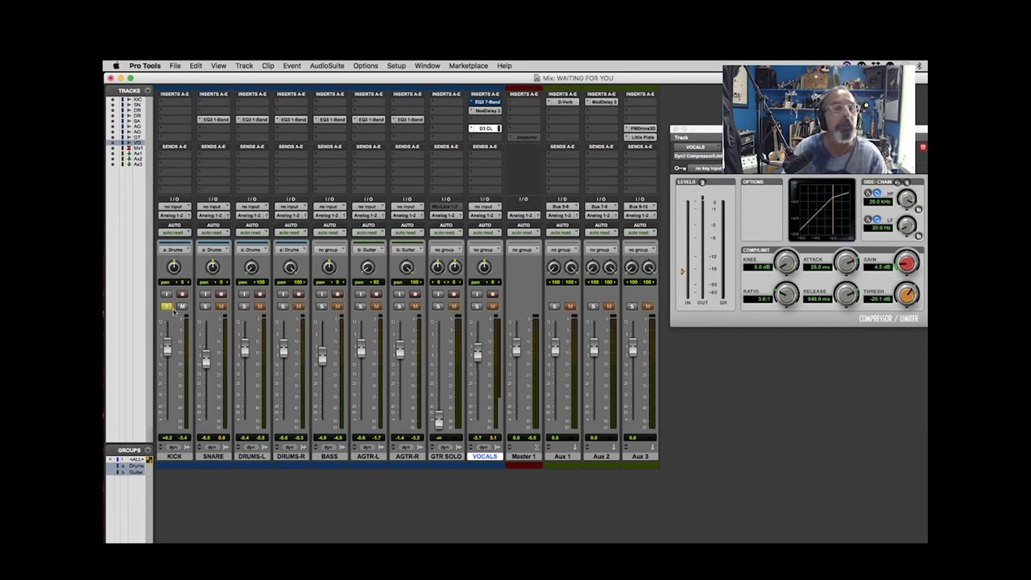
- Insert a mono Mod Delay III from the Delay plug-ins on KICK's first insert slot
click(160, 113)
mouse_move(187, 131)
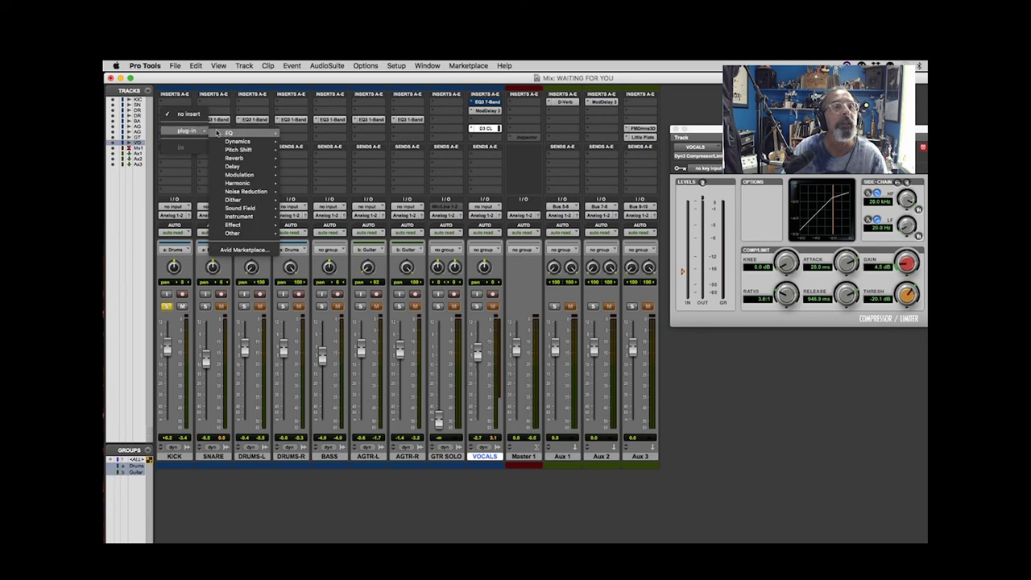
mouse_move(238, 142)
mouse_move(242, 167)
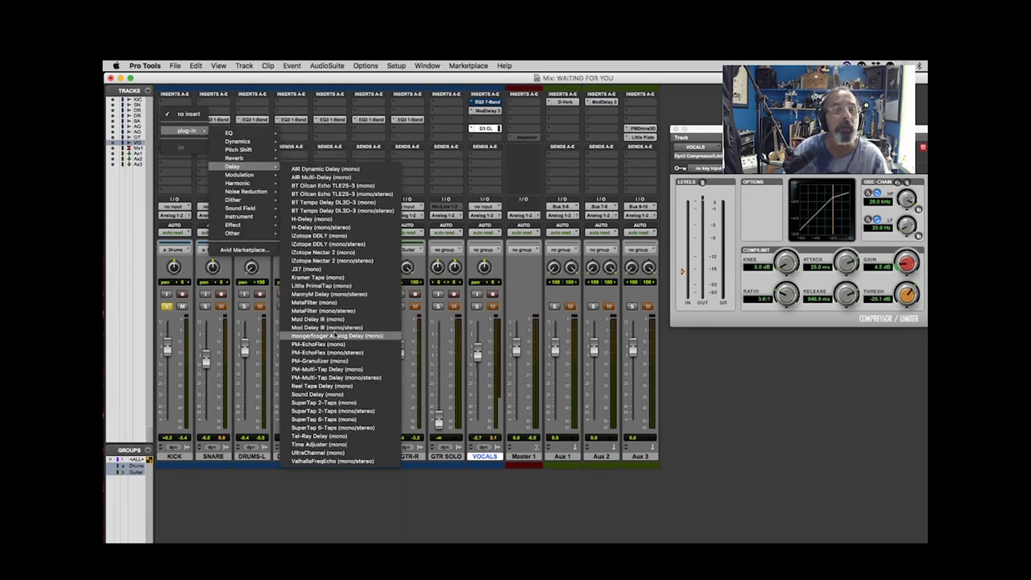
click(322, 319)
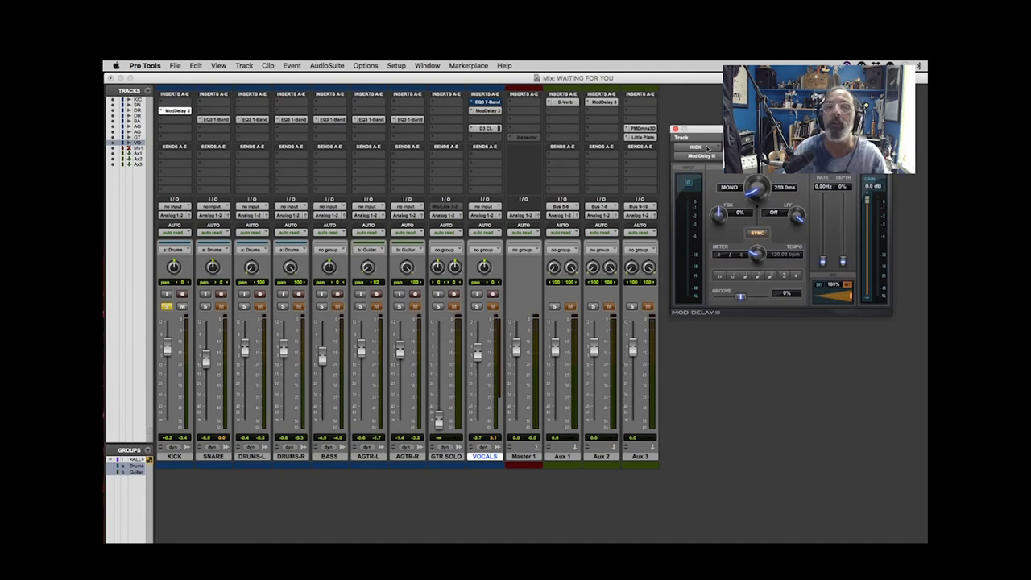
- Move the Mod Delay III window aside and blend its Mix down to 50%
drag(729, 134, 507, 130)
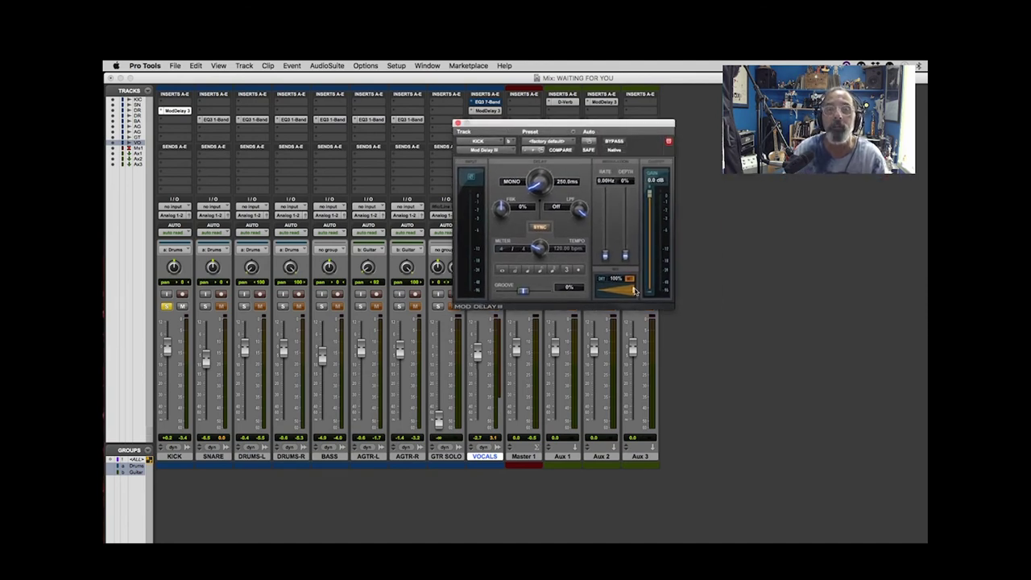
drag(634, 291, 600, 281)
drag(525, 169, 564, 187)
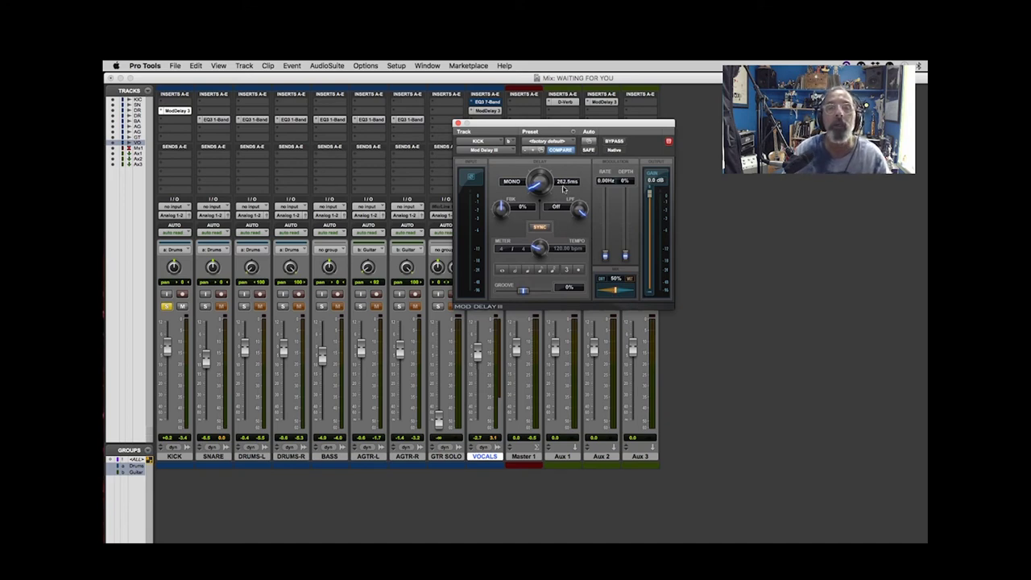
- Set the delay time to 1.8 ms, bypass the plugin, and play the mix
click(564, 185)
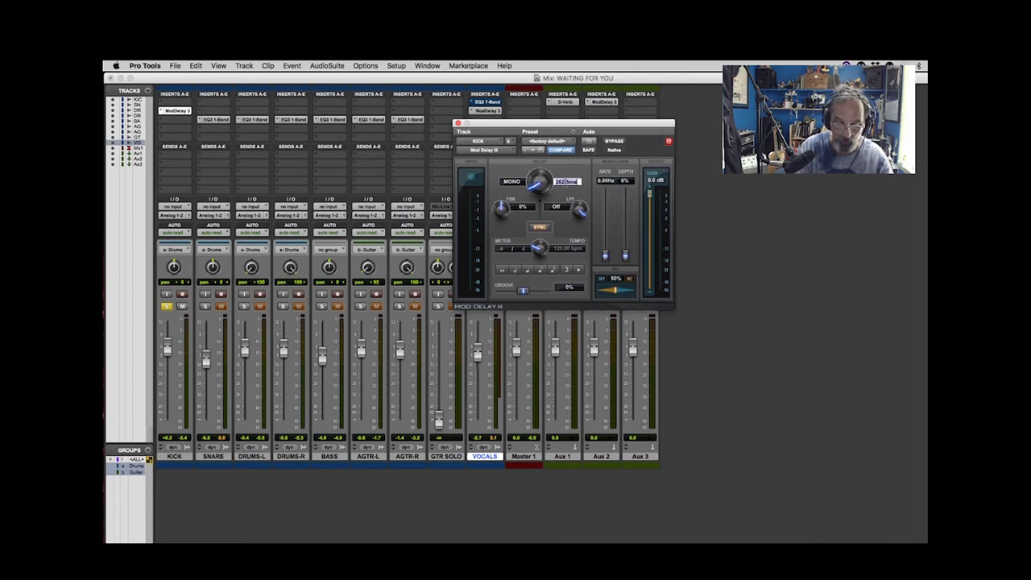
text(1.8)
key(Return)
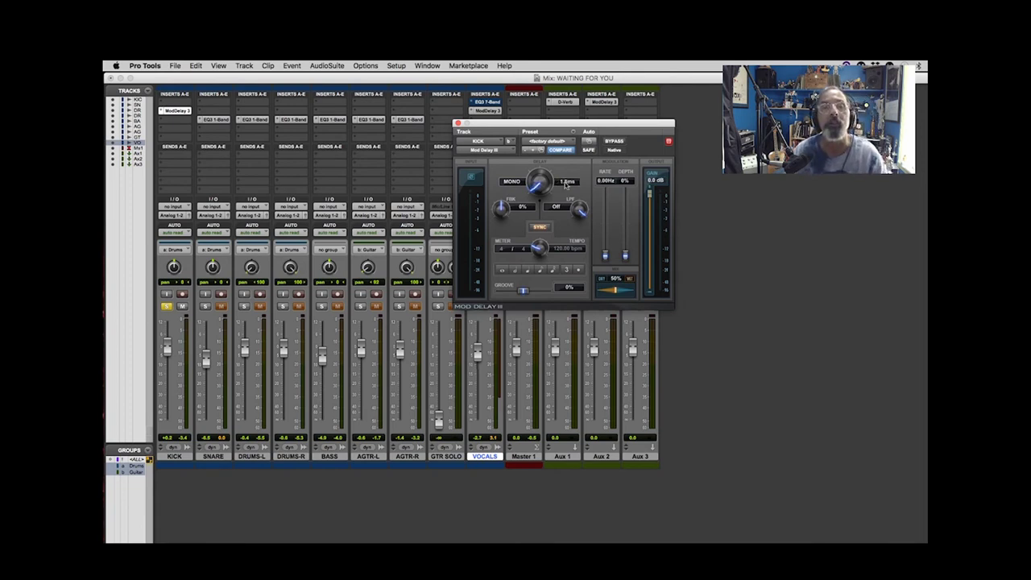
click(613, 141)
key(space)
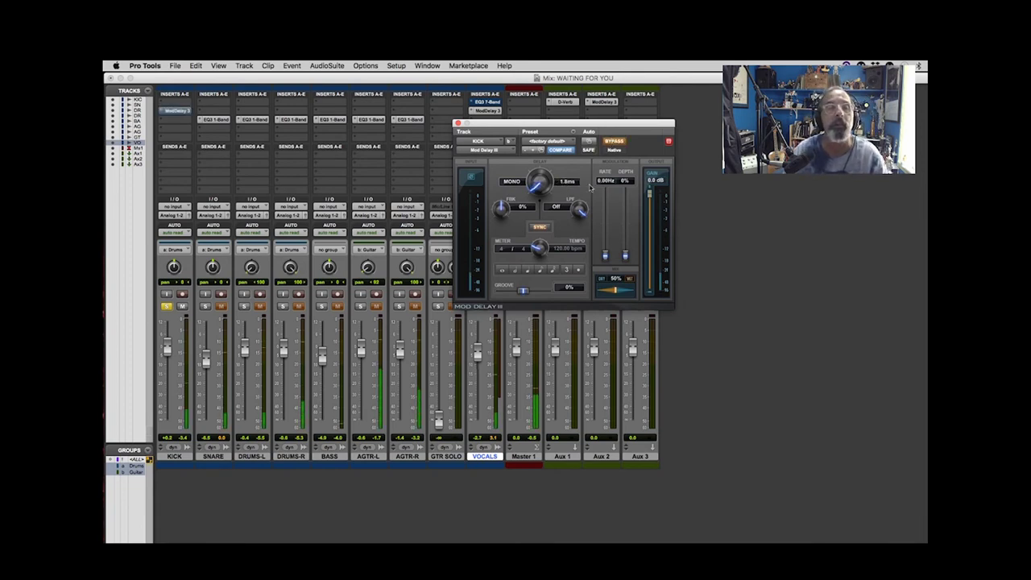
- Raise the KICK fader slightly and turn the kick's Mod Delay III back on
drag(167, 348, 167, 345)
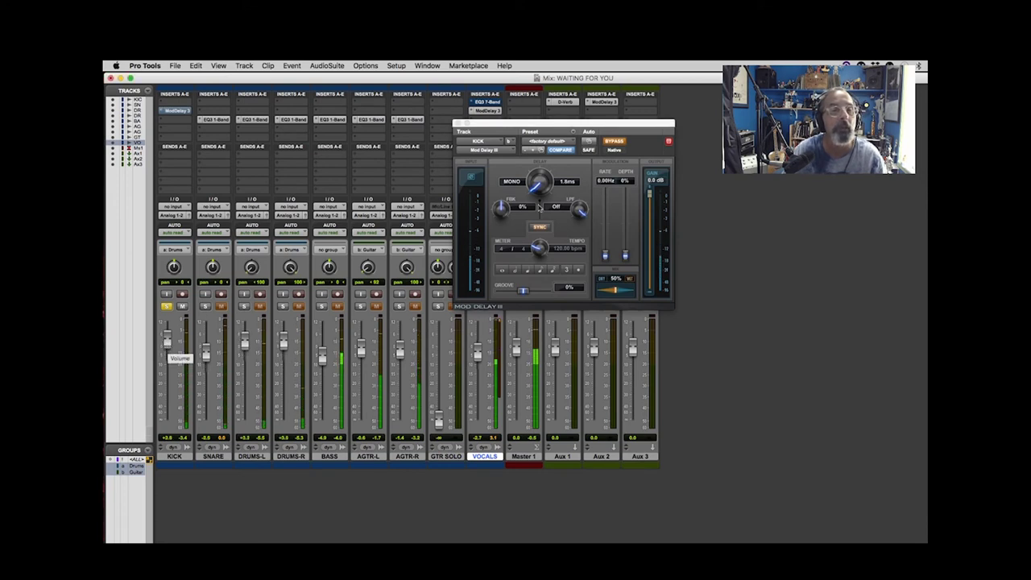
click(611, 147)
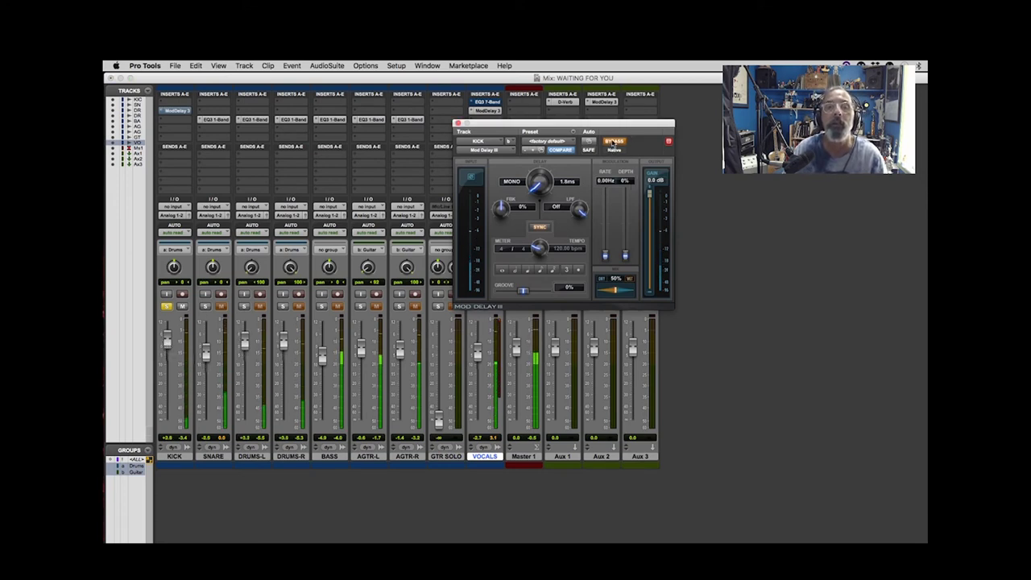
click(614, 142)
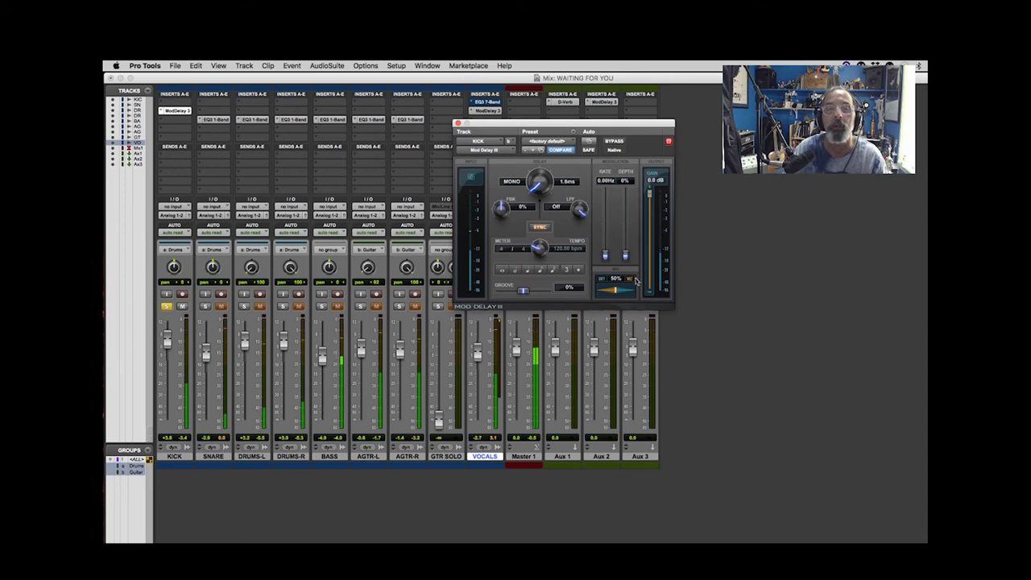
- Lower the delay's Mix to 27%, compare bypassed versus active, then close the plugin window
drag(617, 292, 606, 293)
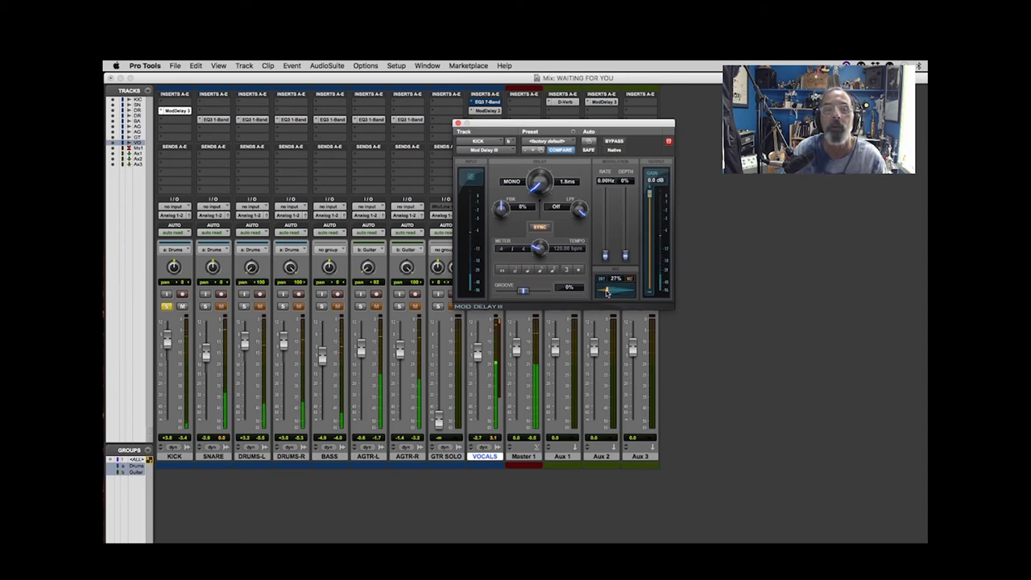
click(612, 142)
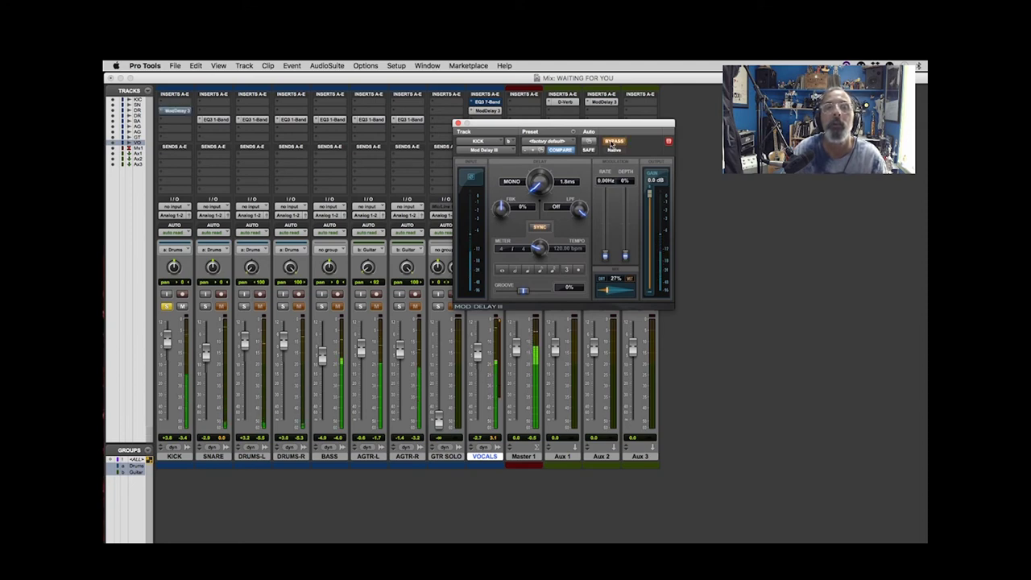
click(620, 143)
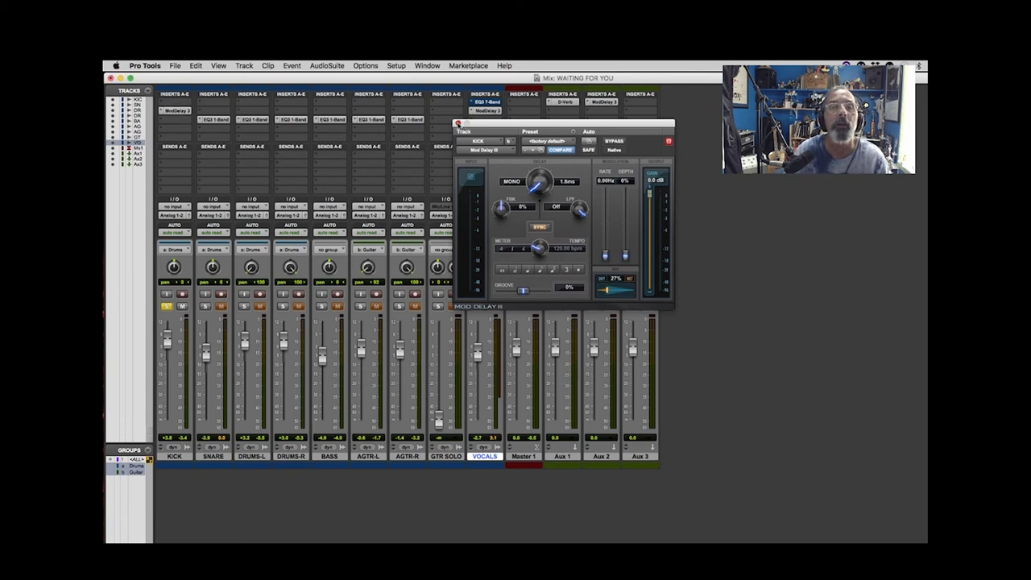
click(458, 123)
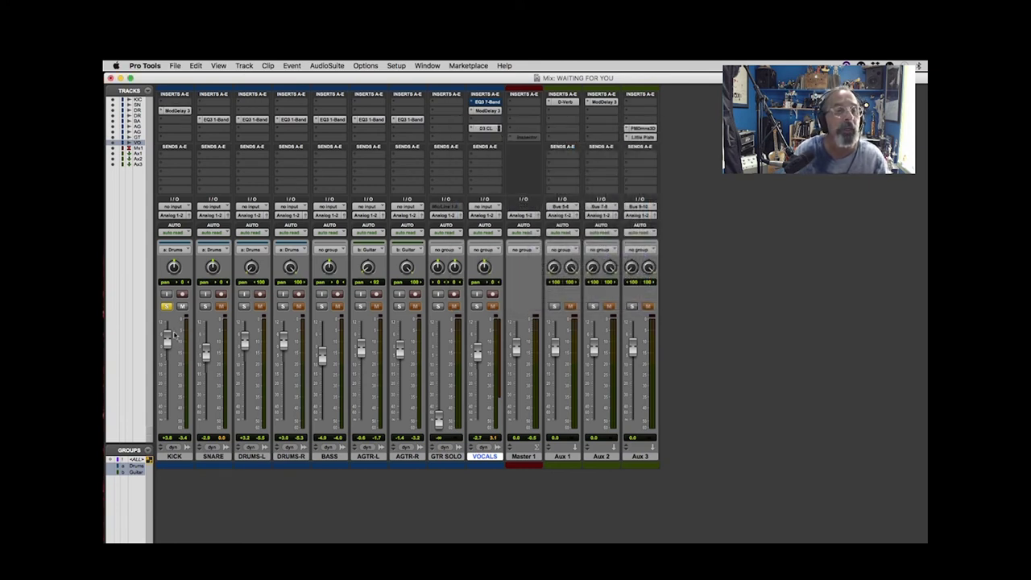
- Unsolo KICK and raise its fader alone by temporarily disabling the Drums group
click(166, 307)
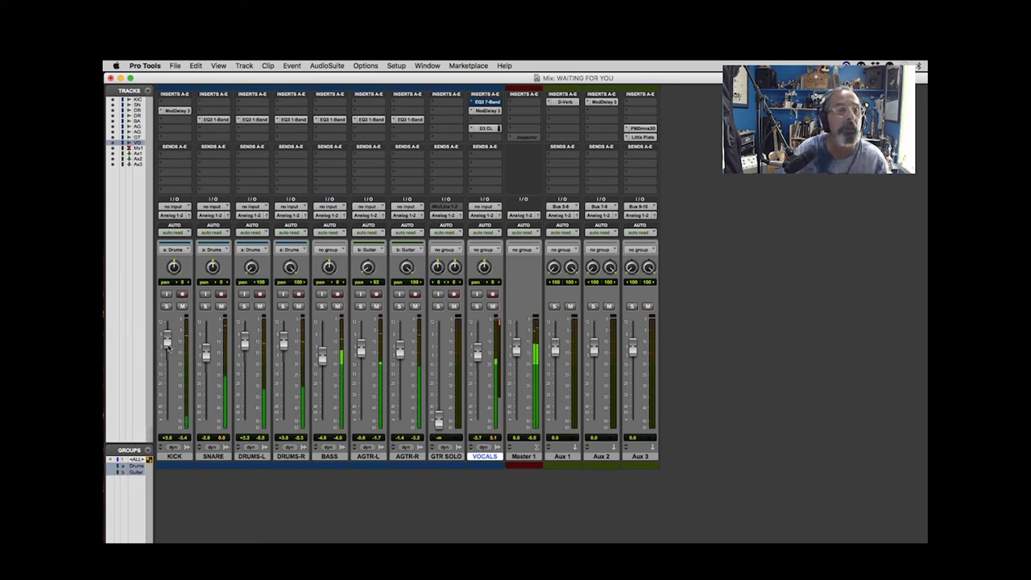
click(134, 465)
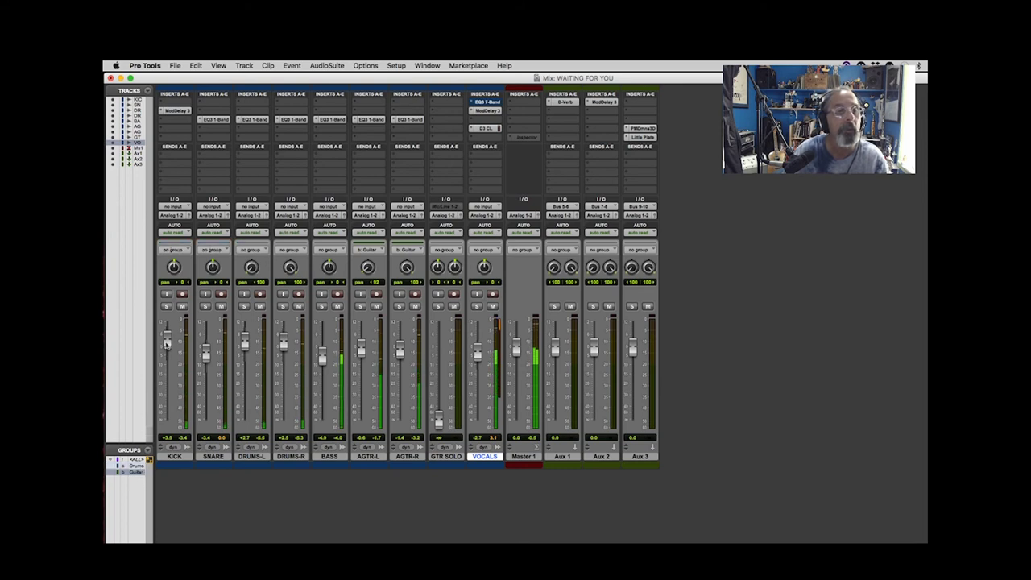
drag(166, 342, 166, 338)
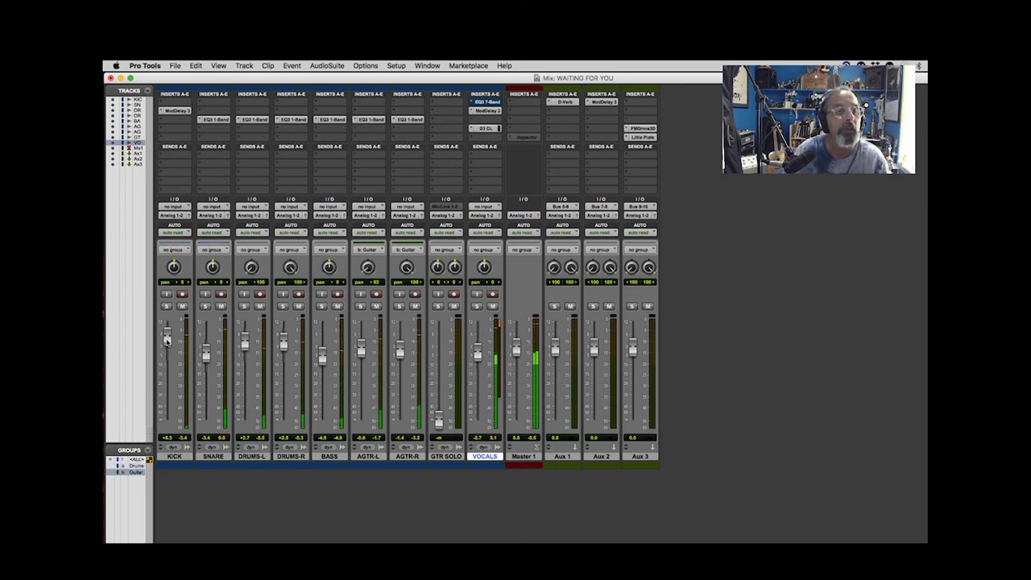
click(135, 466)
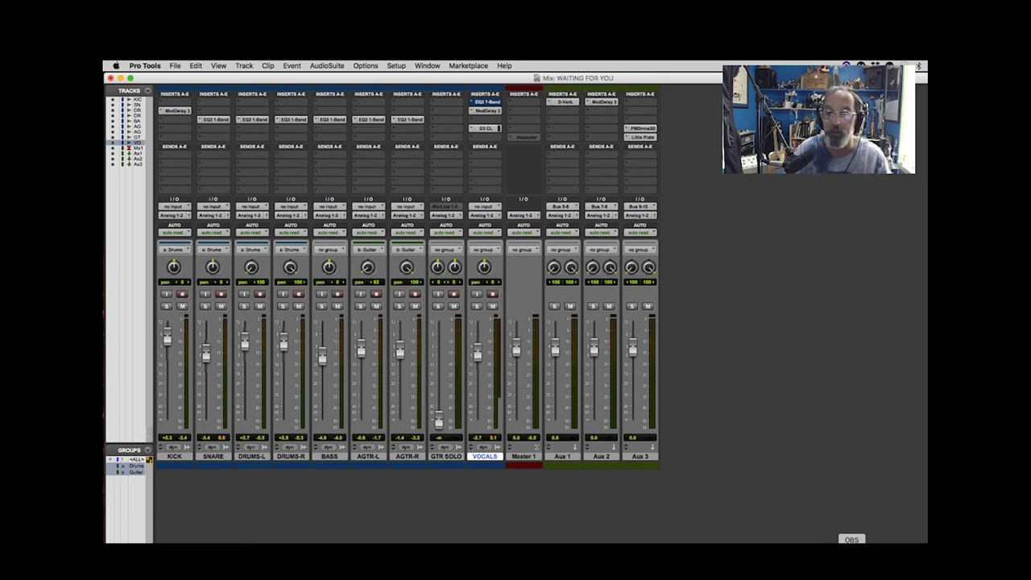
- Restore the OBS Studio window from the Dock over the Pro Tools mixer
click(852, 547)
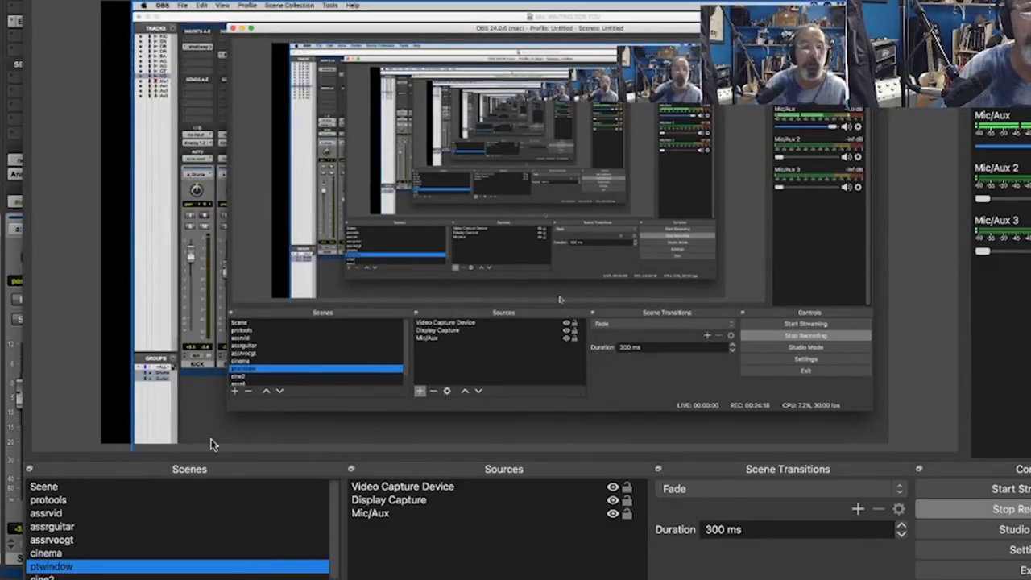